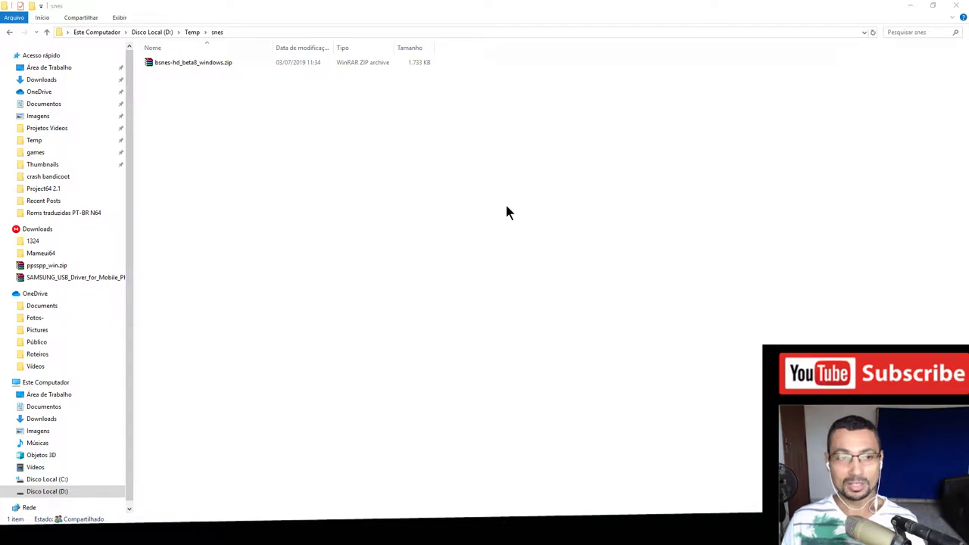
- Extract bsnes-hd_beta8_windows.zip directly into the current snes folder
left_click(195, 67)
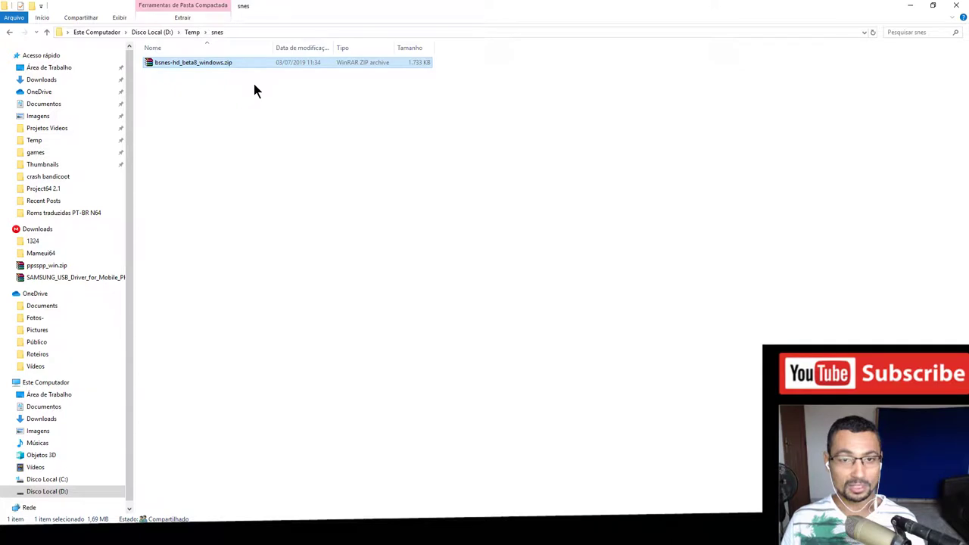
right_click(182, 65)
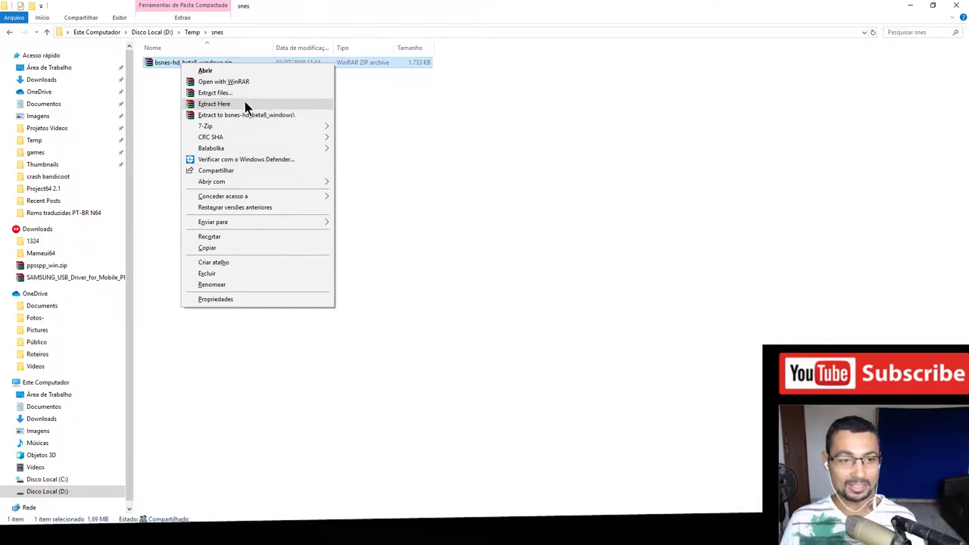
left_click(447, 127)
left_click(203, 67)
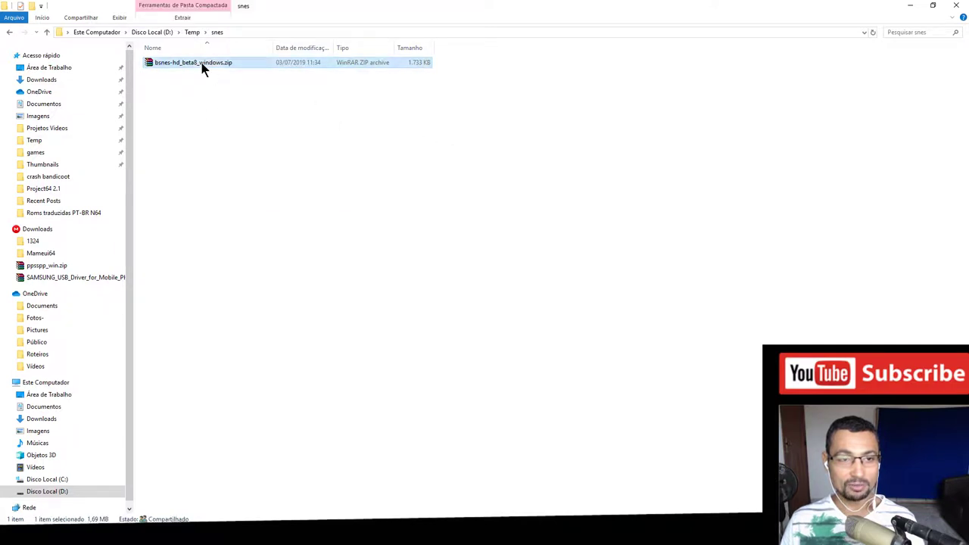
right_click(202, 68)
left_click(261, 115)
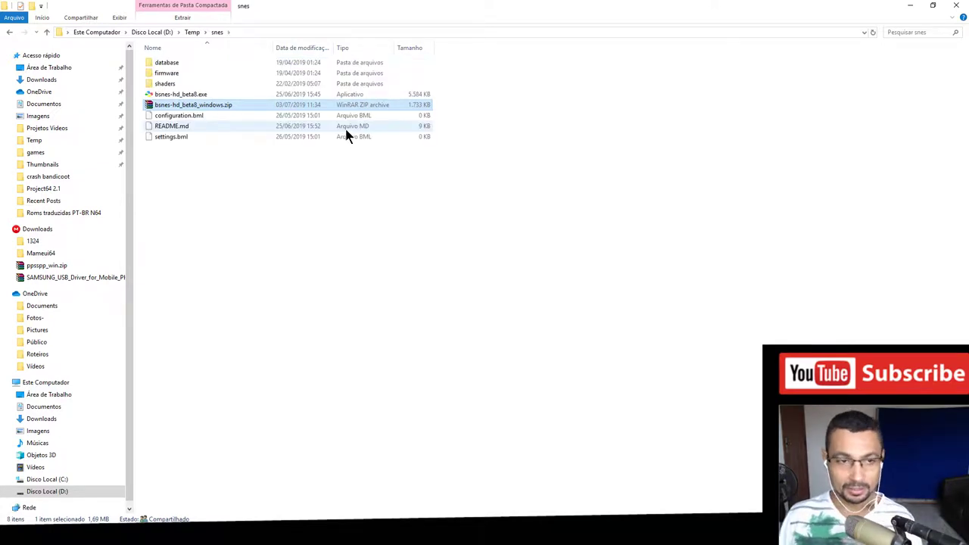
- Launch bsnes-hd_beta8.exe from the extracted files and move the emulator window slightly higher
left_click(174, 95)
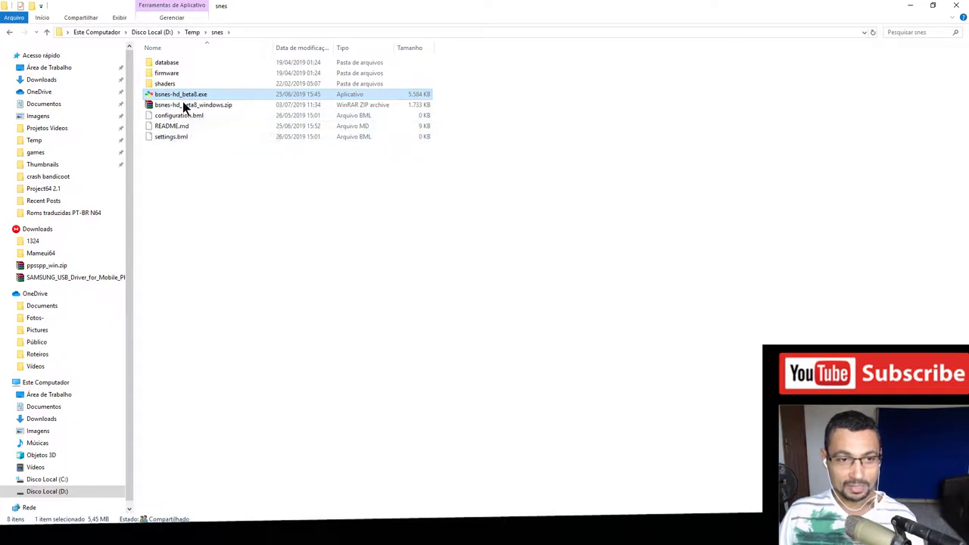
double_click(198, 96)
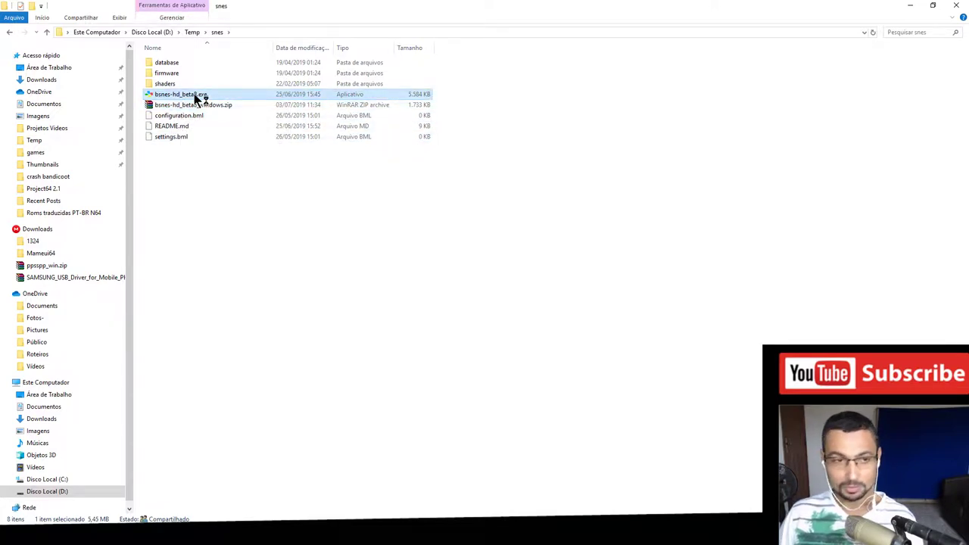
left_click_drag(457, 149, 444, 106)
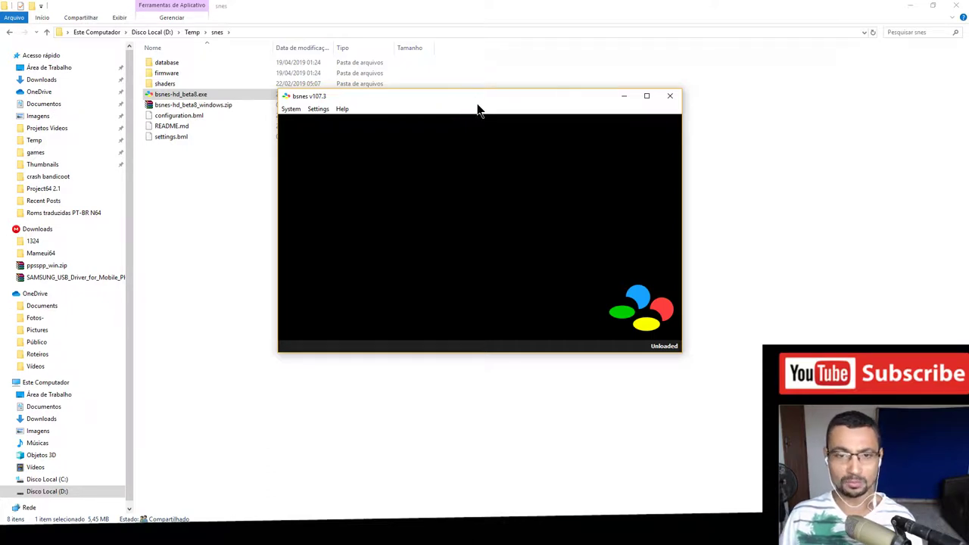
left_click_drag(447, 106, 445, 88)
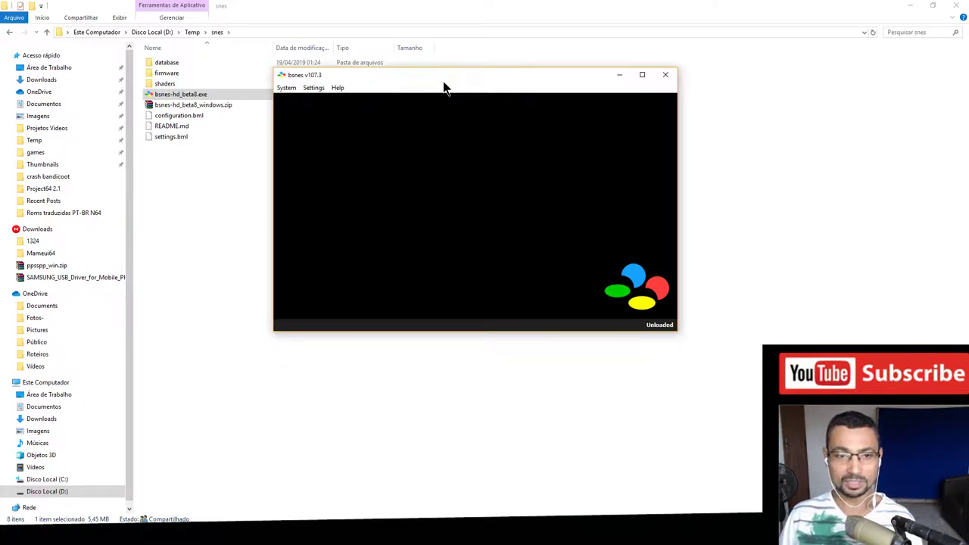
- Start loading a game and browse to the D:/games/snes folder
left_click(285, 88)
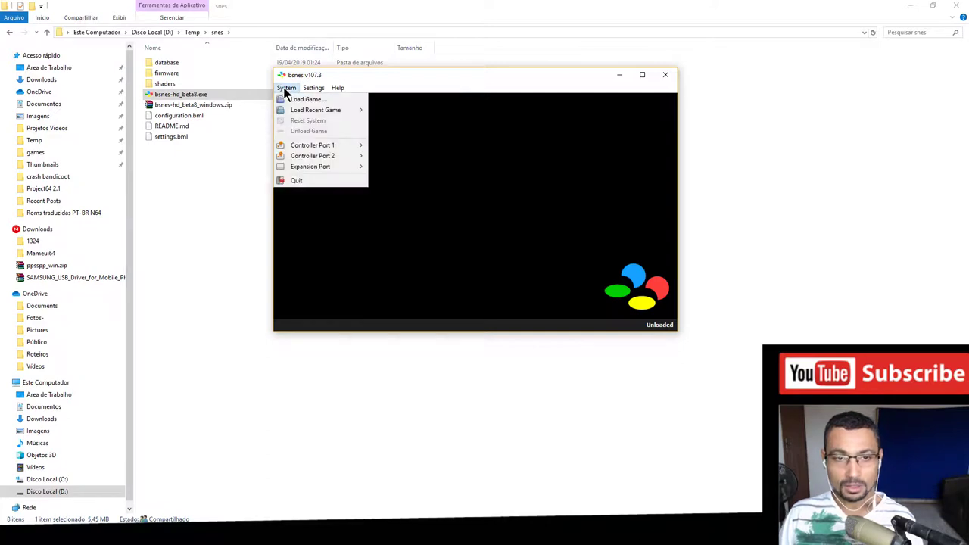
left_click(327, 106)
left_click_drag(390, 79, 434, 78)
left_click(384, 96)
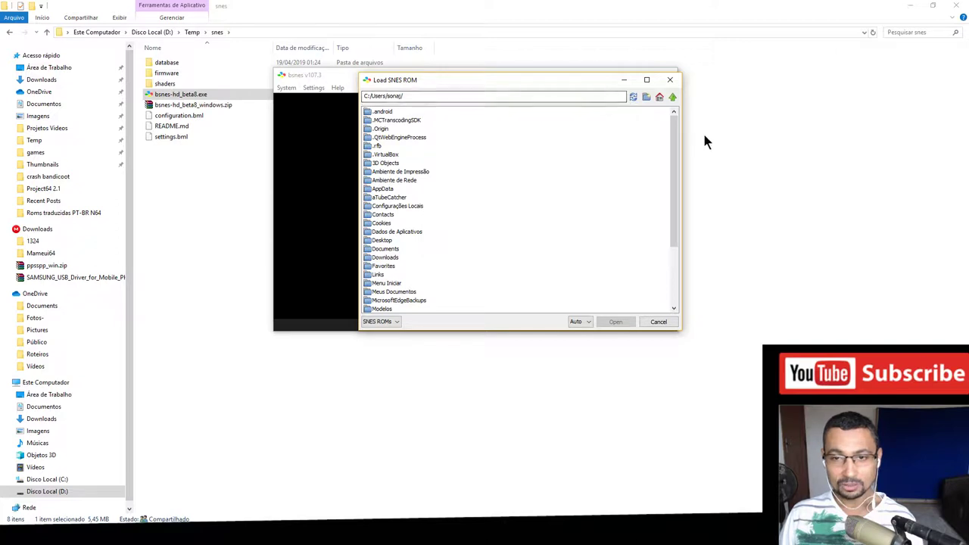
left_click(672, 97)
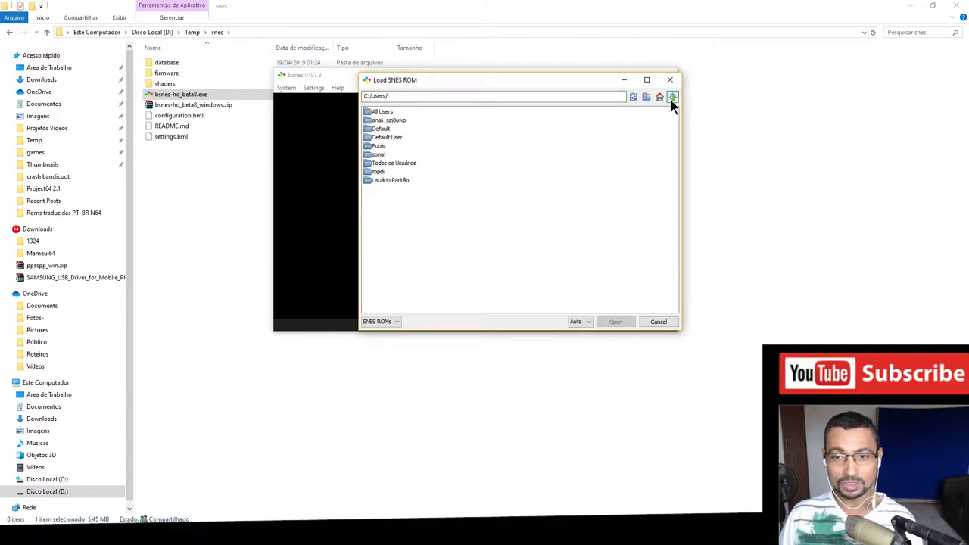
left_click(672, 96)
left_click(672, 97)
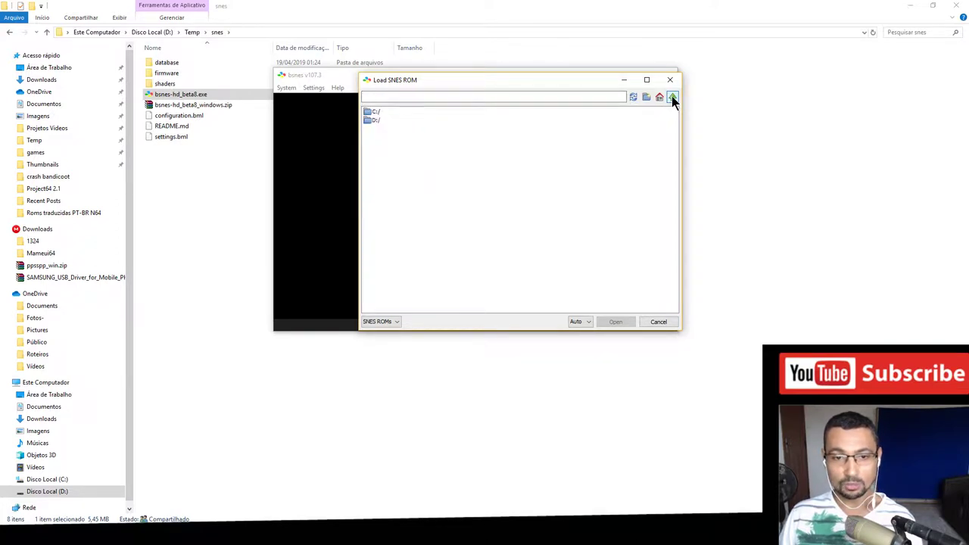
left_click(375, 121)
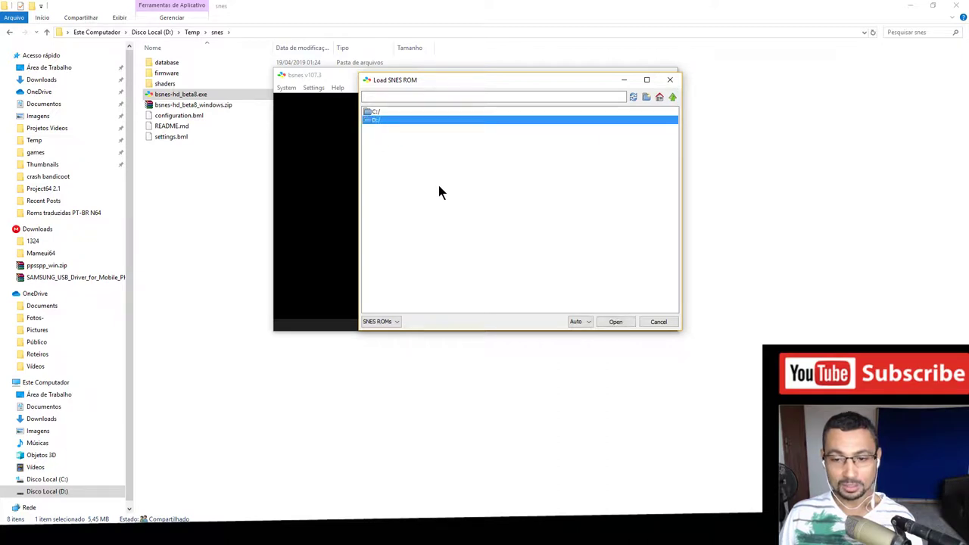
double_click(372, 119)
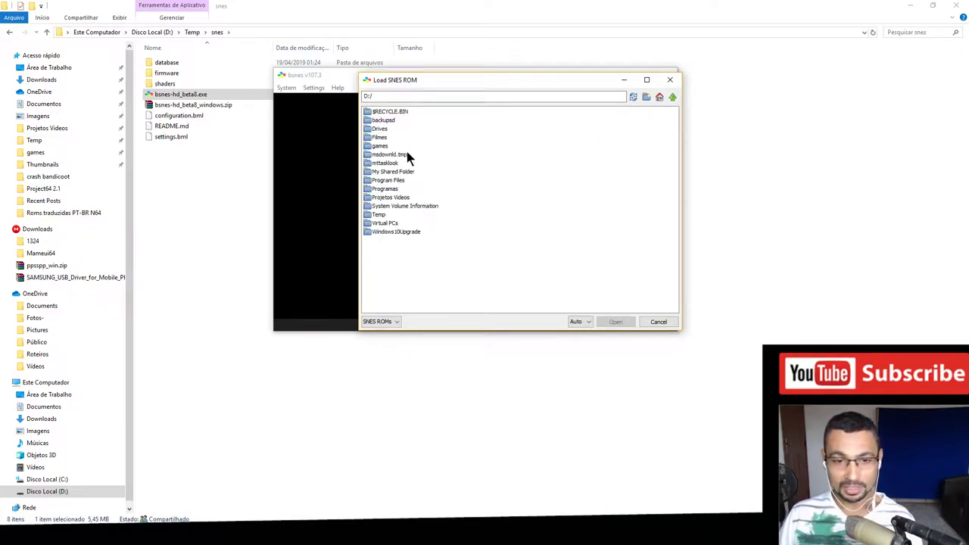
double_click(380, 145)
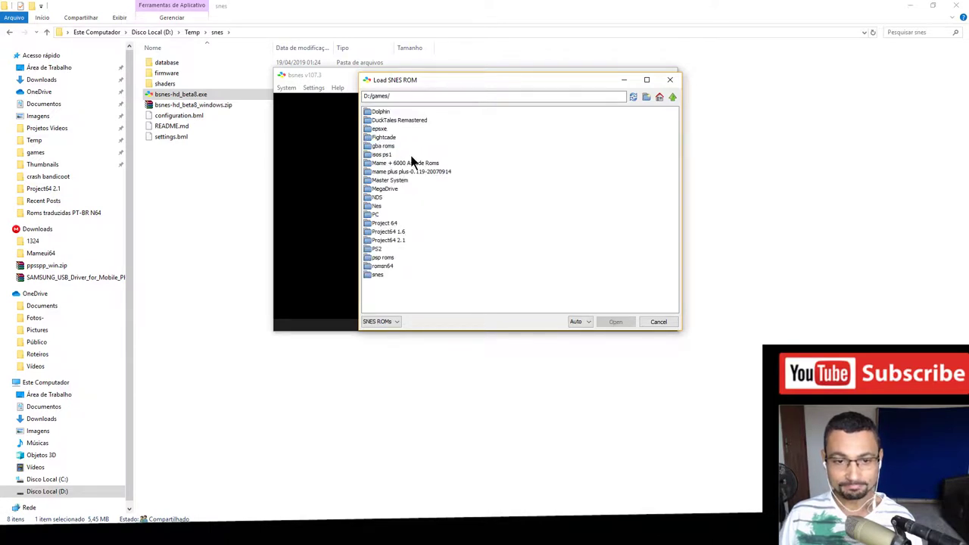
double_click(377, 275)
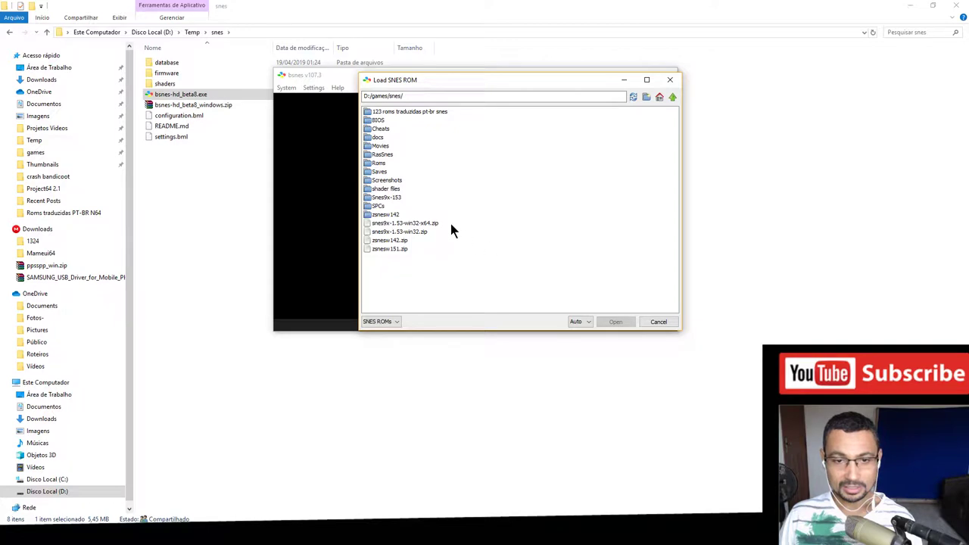
double_click(393, 199)
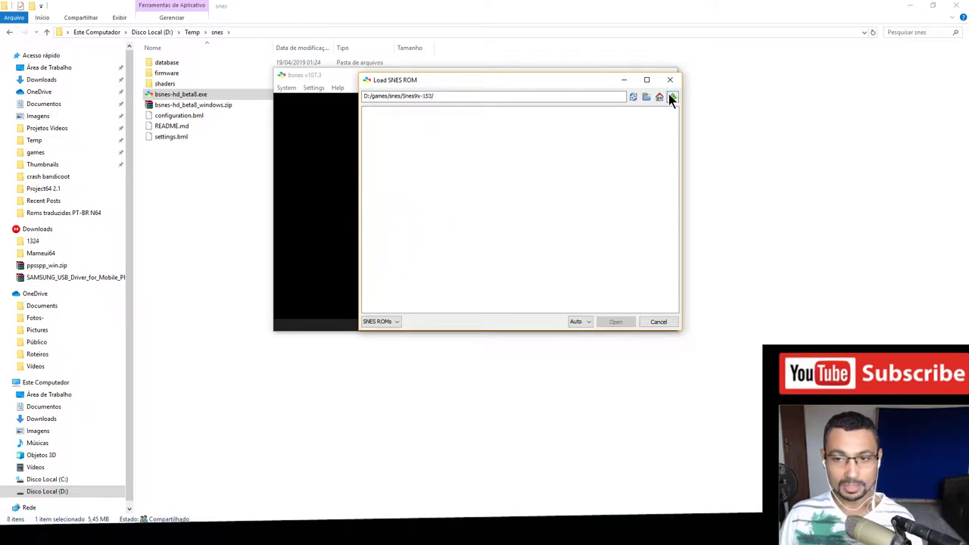
left_click(672, 98)
double_click(378, 163)
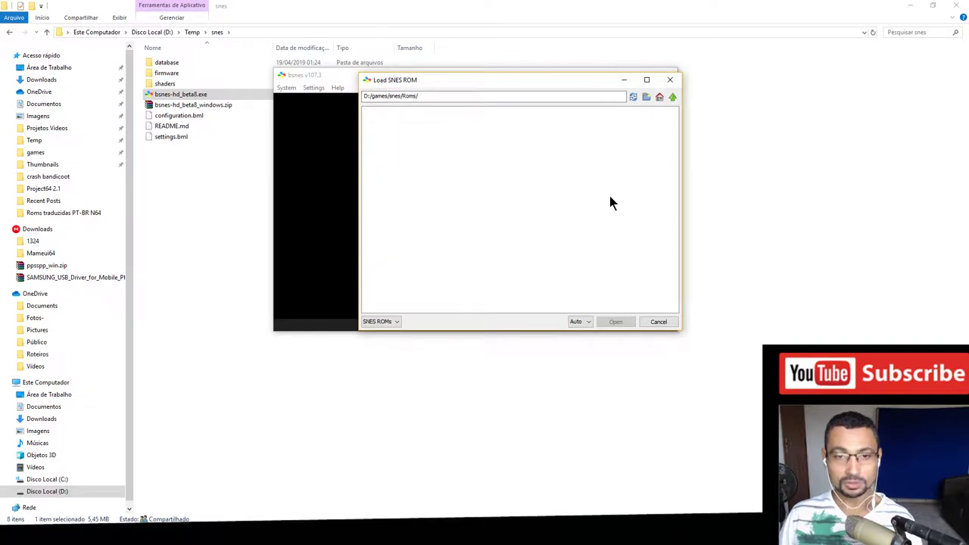
left_click(672, 98)
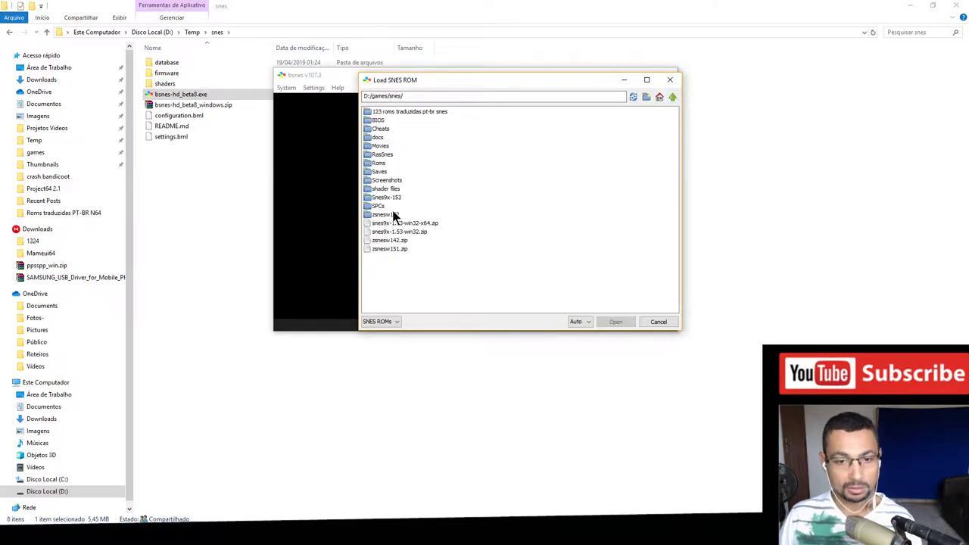
- Load the ROM Super Mario World (U) [!].smc from the zsnesw142 folder
double_click(390, 214)
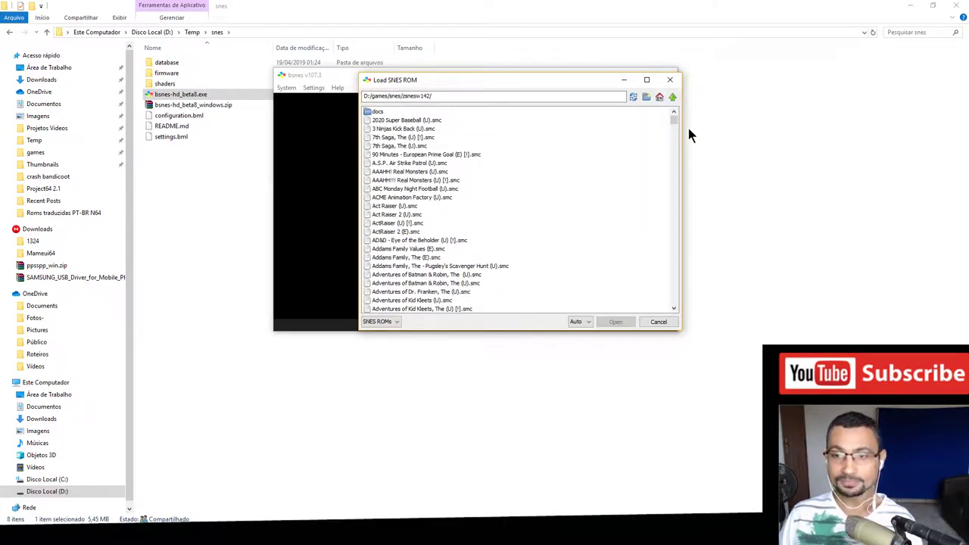
left_click_drag(673, 120, 687, 265)
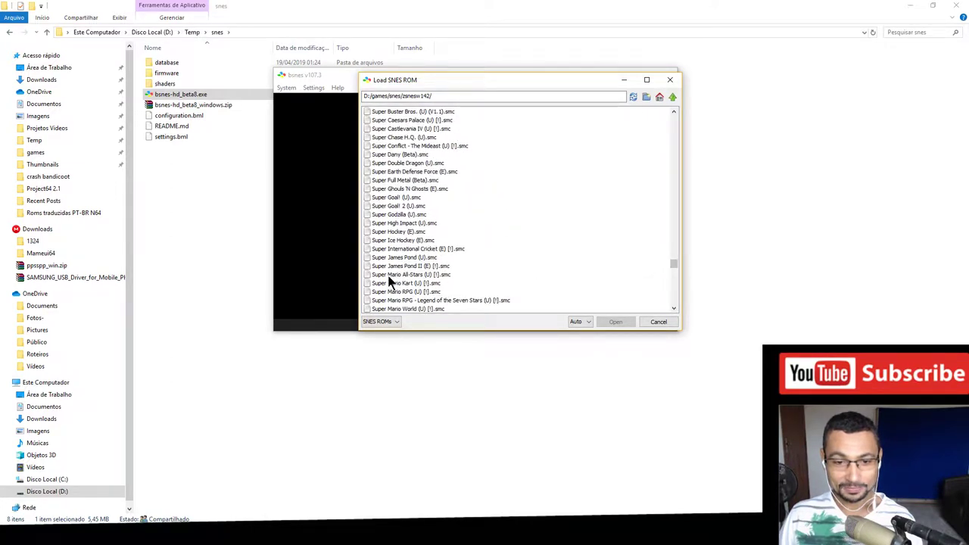
left_click(424, 283)
scroll(475, 267, "down", 1)
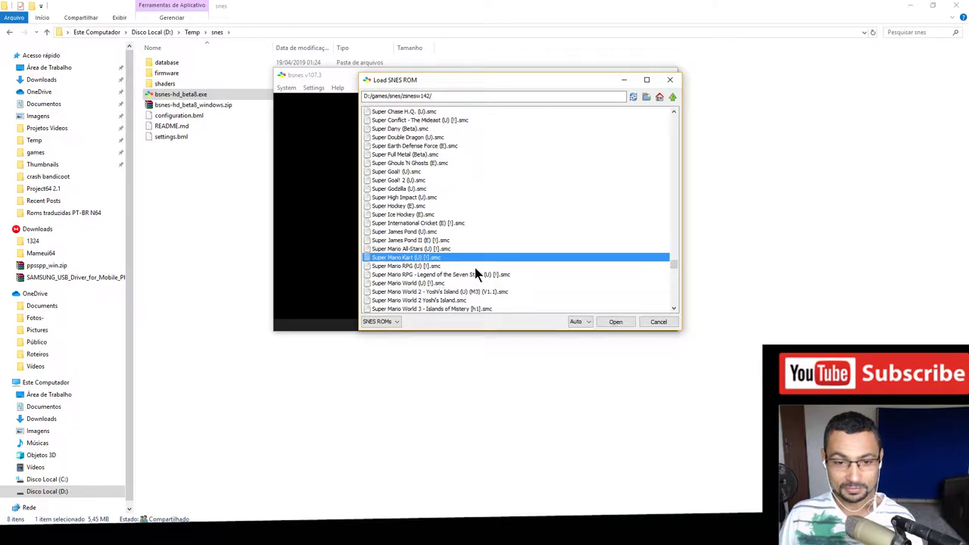
left_click(438, 285)
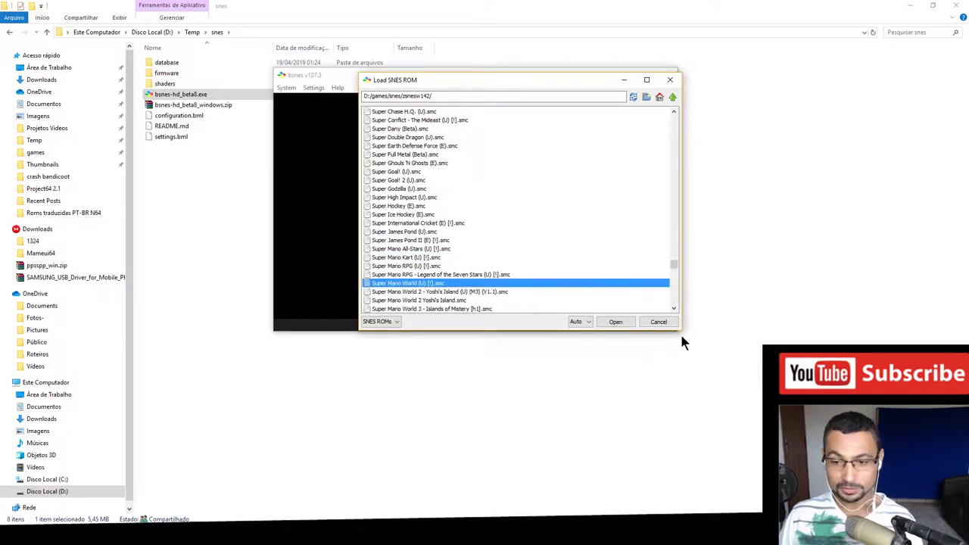
left_click(618, 322)
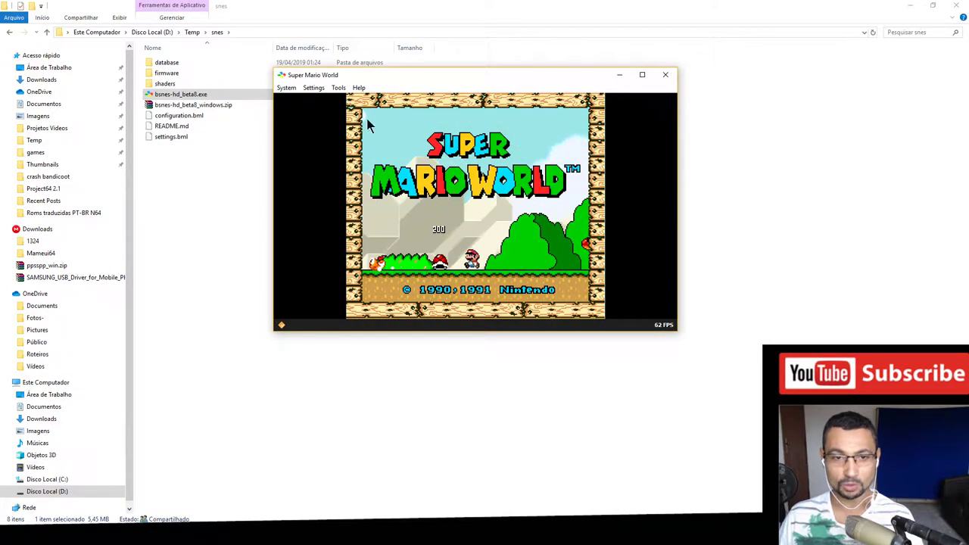
- Open the emulator's input settings and move the settings window over the game window
left_click(312, 89)
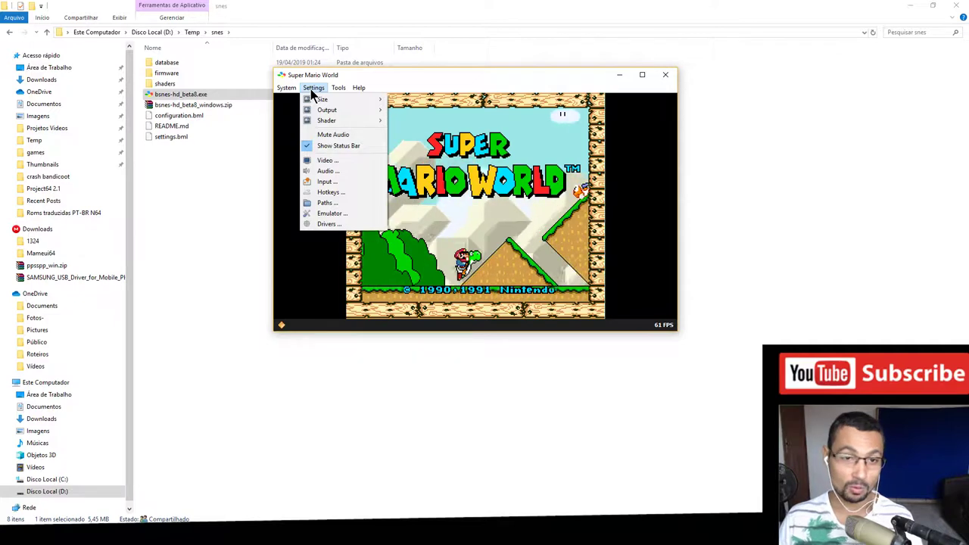
mouse_move(340, 89)
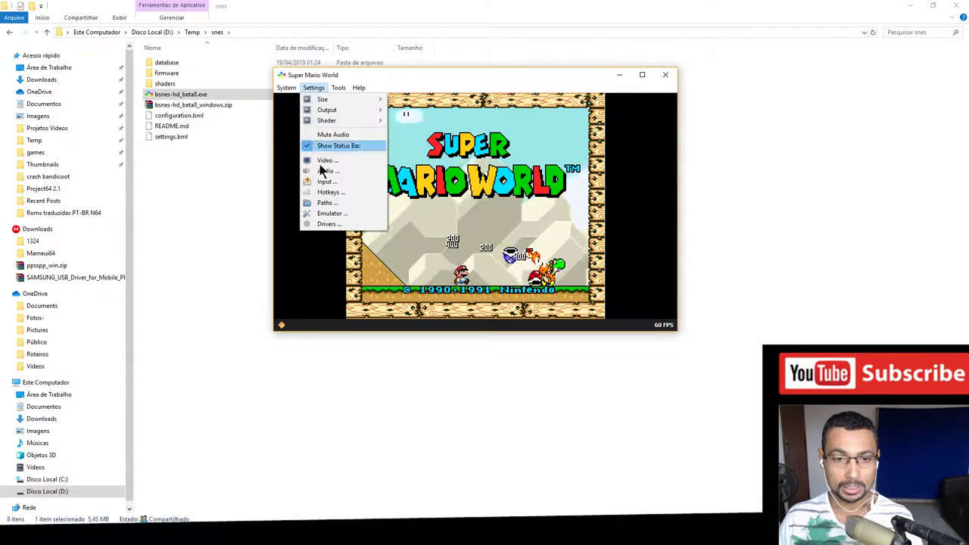
left_click(327, 182)
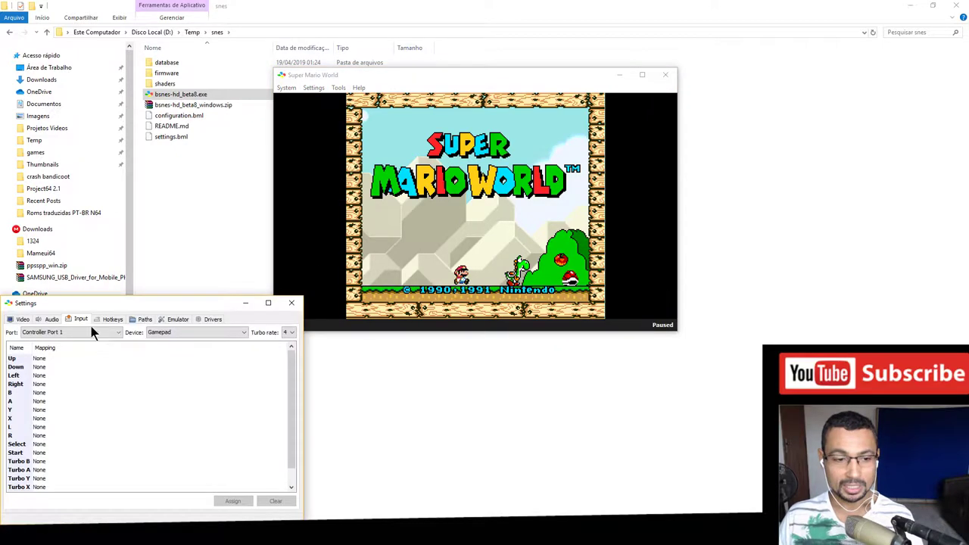
left_click_drag(102, 301, 621, 89)
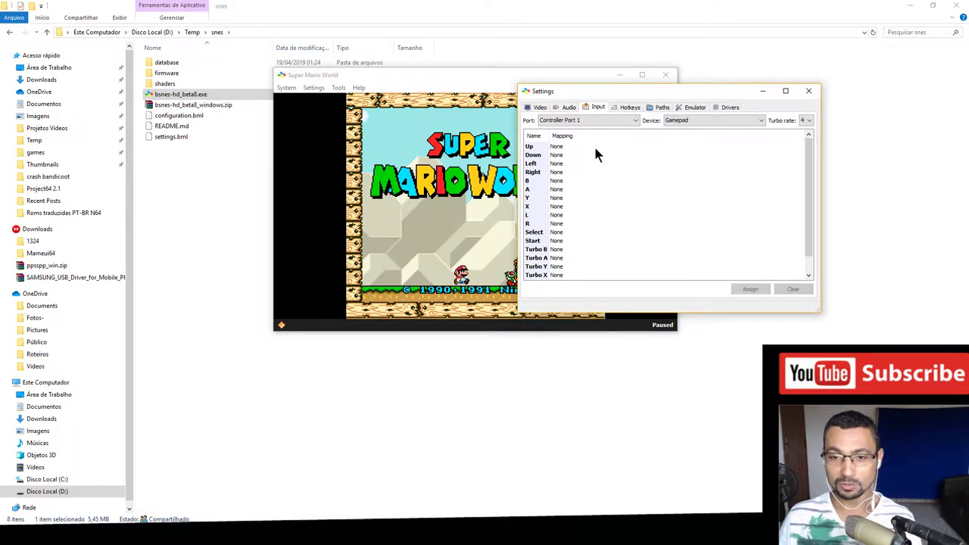
left_click_drag(580, 92, 514, 96)
left_click_drag(457, 83, 457, 83)
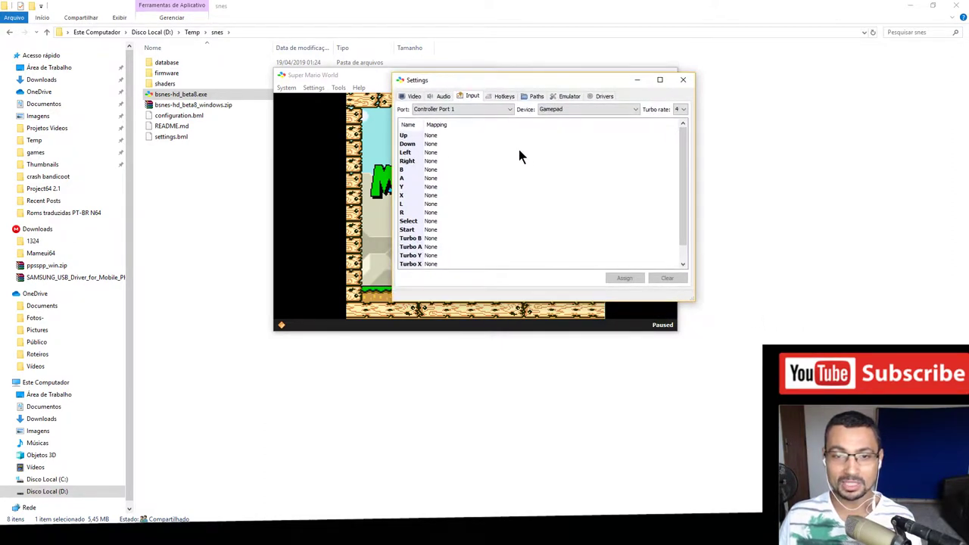
- Map Up, Down, Left and Right of the Controller Port 1 gamepad to joypad Axis.1.Lo, Axis.1.Hi, Axis.0.Lo and Axis.0.Hi
double_click(431, 138)
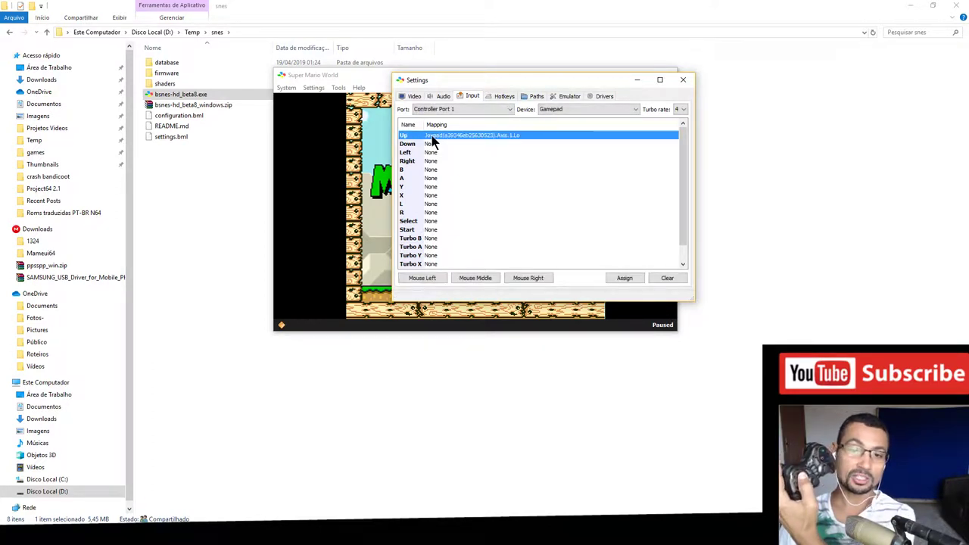
double_click(436, 143)
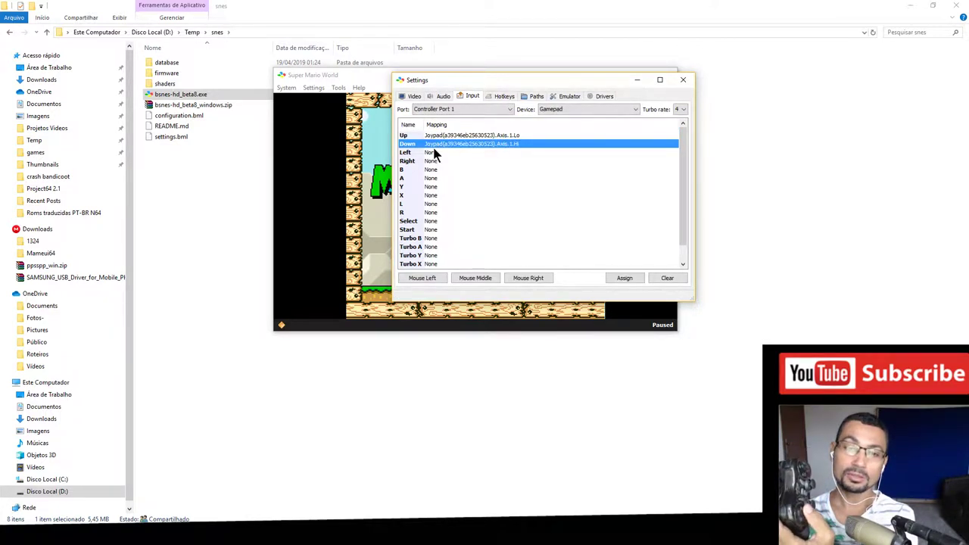
double_click(433, 153)
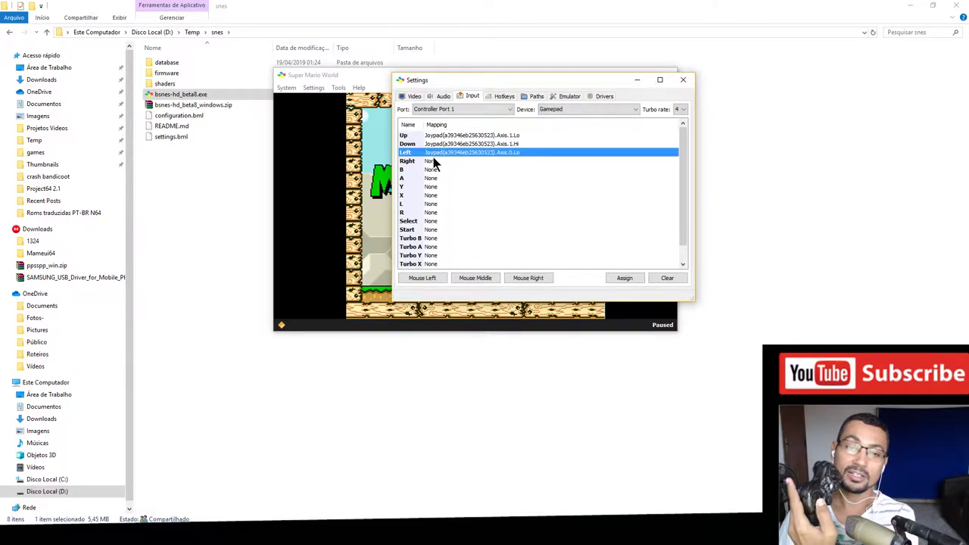
left_click(432, 162)
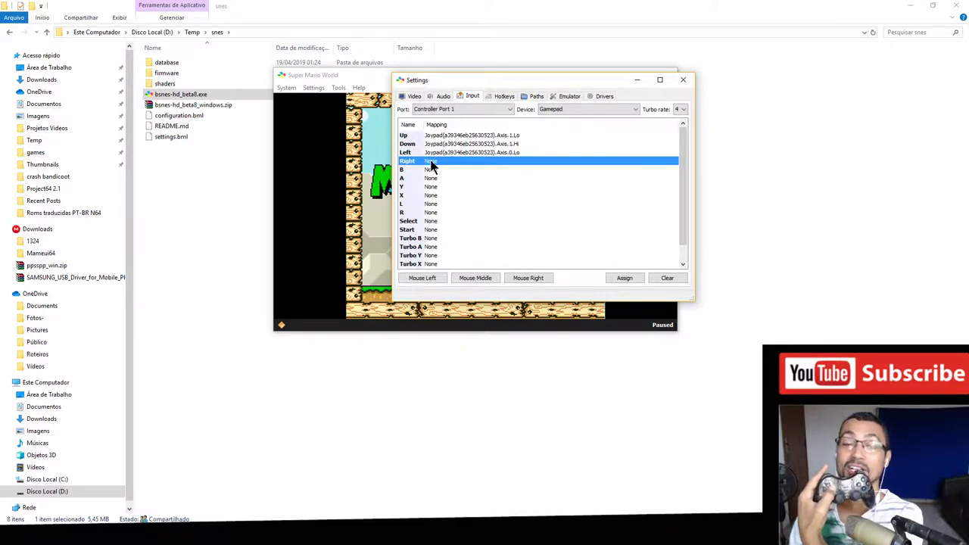
double_click(431, 162)
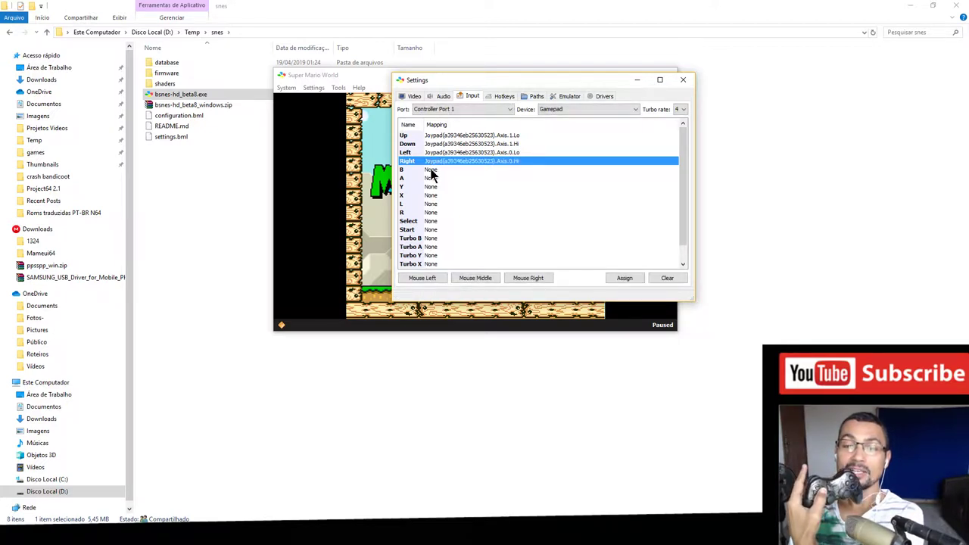
- Map B, A and Y of the gamepad to joypad Button.2, Button.1 and Button.3, and start the mapping of X
double_click(430, 174)
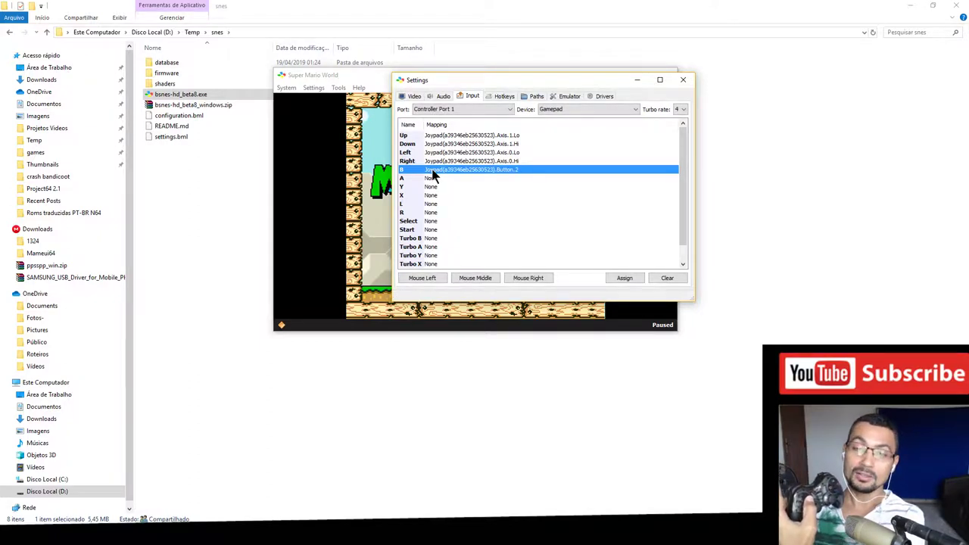
double_click(434, 179)
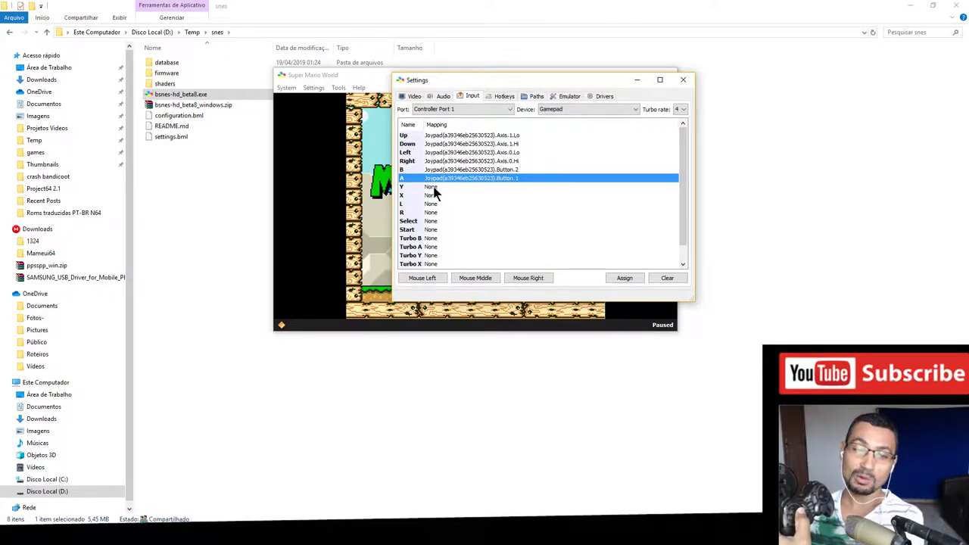
double_click(430, 188)
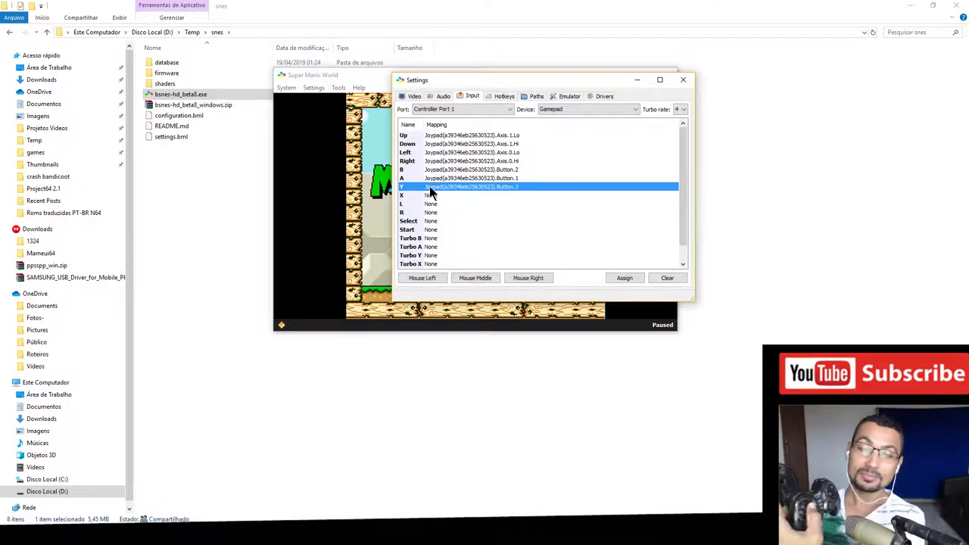
double_click(430, 199)
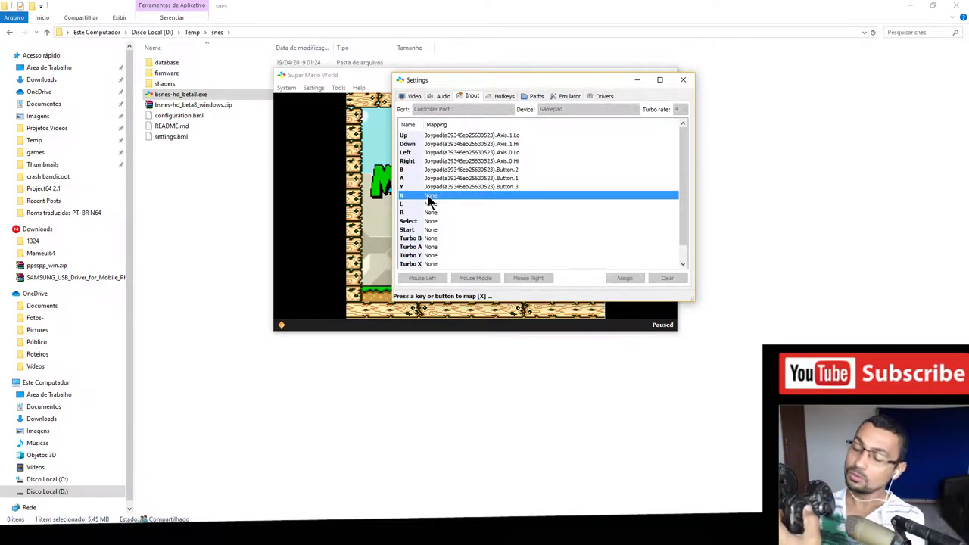